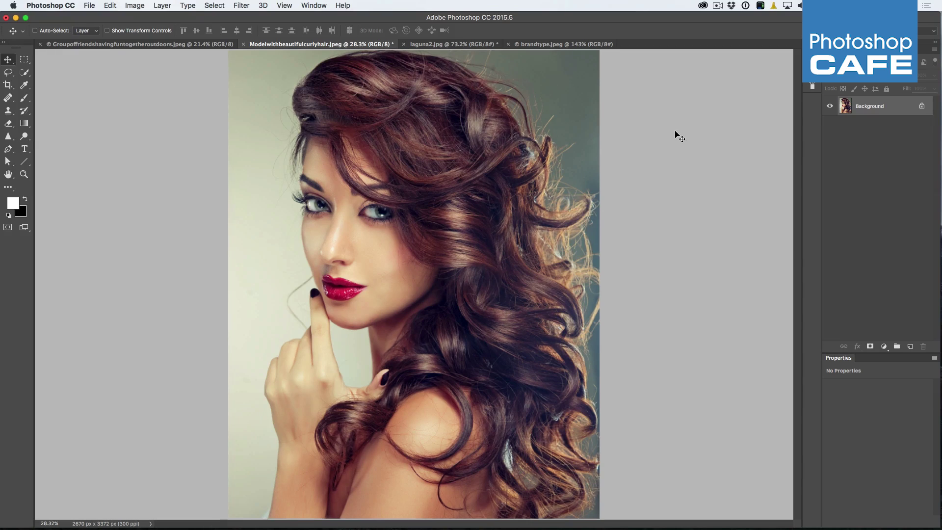
# - Quick-select the woman's hair, face and shoulder, subtracting the background gap by her finger
pyautogui.click(24, 72)
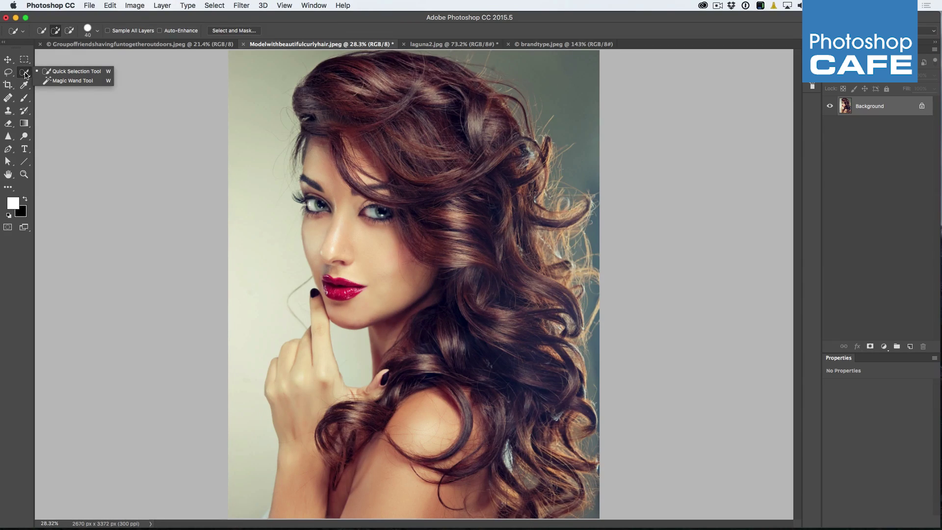
pyautogui.click(68, 72)
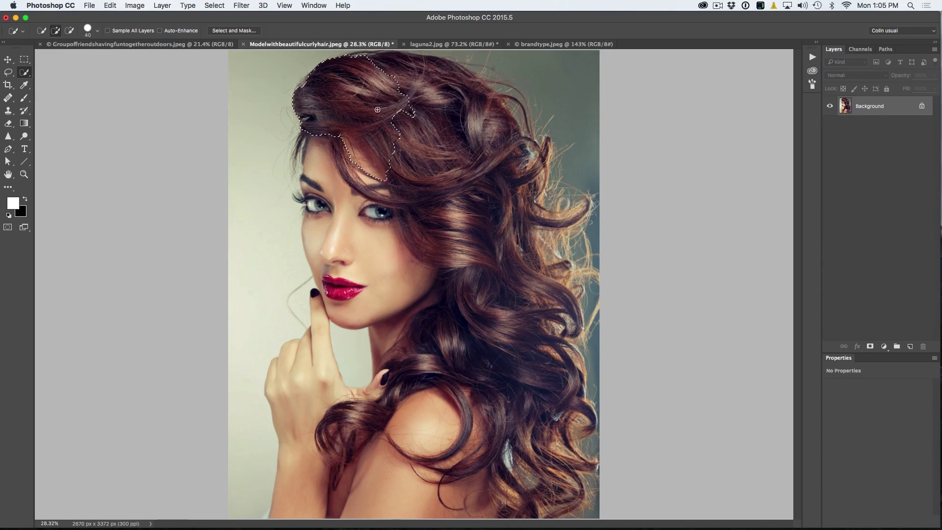
pyautogui.moveTo(377, 111)
pyautogui.mouseDown()
pyautogui.moveTo(357, 185)
pyautogui.moveTo(352, 283)
pyautogui.moveTo(382, 289)
pyautogui.moveTo(428, 237)
pyautogui.moveTo(415, 124)
pyautogui.moveTo(447, 91)
pyautogui.moveTo(513, 139)
pyautogui.moveTo(494, 121)
pyautogui.moveTo(508, 248)
pyautogui.moveTo(541, 305)
pyautogui.moveTo(537, 277)
pyautogui.moveTo(544, 458)
pyautogui.moveTo(467, 472)
pyautogui.moveTo(430, 505)
pyautogui.moveTo(434, 397)
pyautogui.moveTo(386, 459)
pyautogui.moveTo(325, 511)
pyautogui.moveTo(296, 442)
pyautogui.moveTo(292, 503)
pyautogui.moveTo(295, 453)
pyautogui.moveTo(288, 376)
pyautogui.mouseUp()
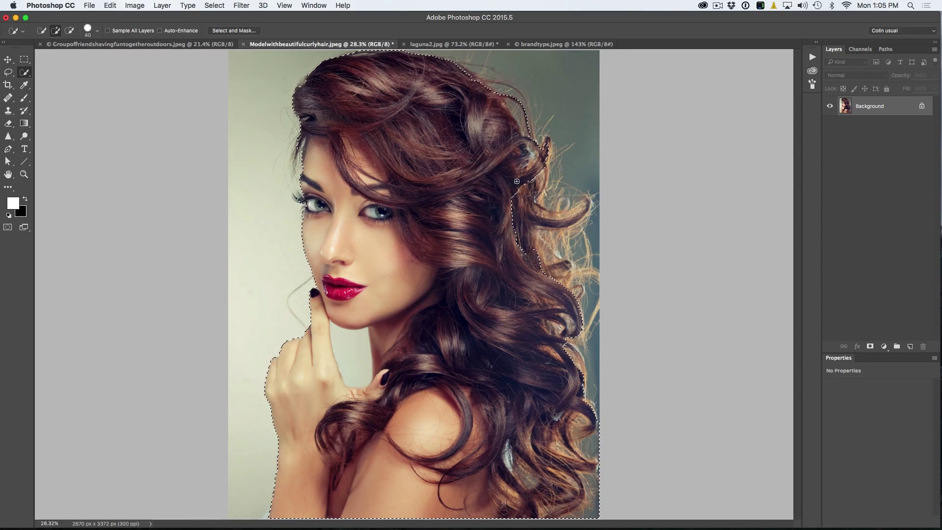
pyautogui.moveTo(528, 186)
pyautogui.mouseDown()
pyautogui.moveTo(538, 220)
pyautogui.moveTo(524, 228)
pyautogui.mouseUp()
pyautogui.keyDown('alt'); pyautogui.moveTo(348, 345); pyautogui.dragTo(362, 357); pyautogui.keyUp('alt')
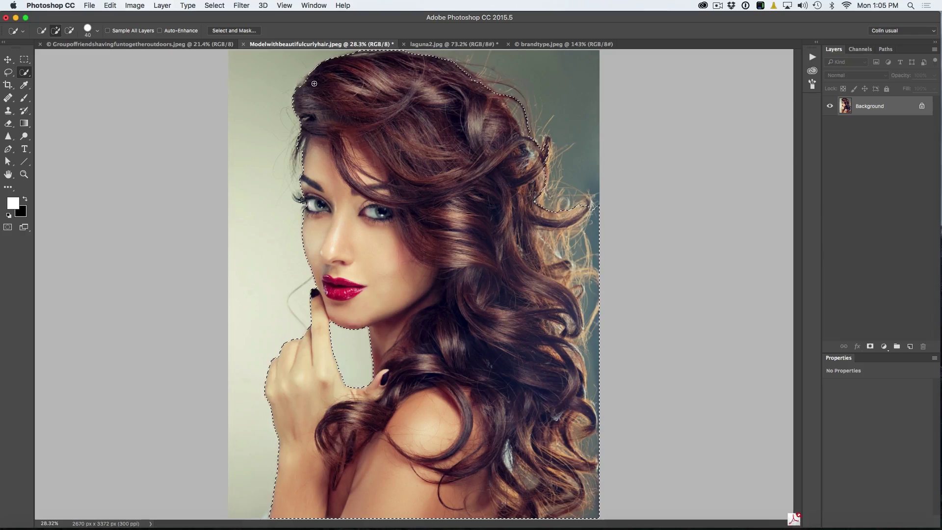
pyautogui.click(229, 32)
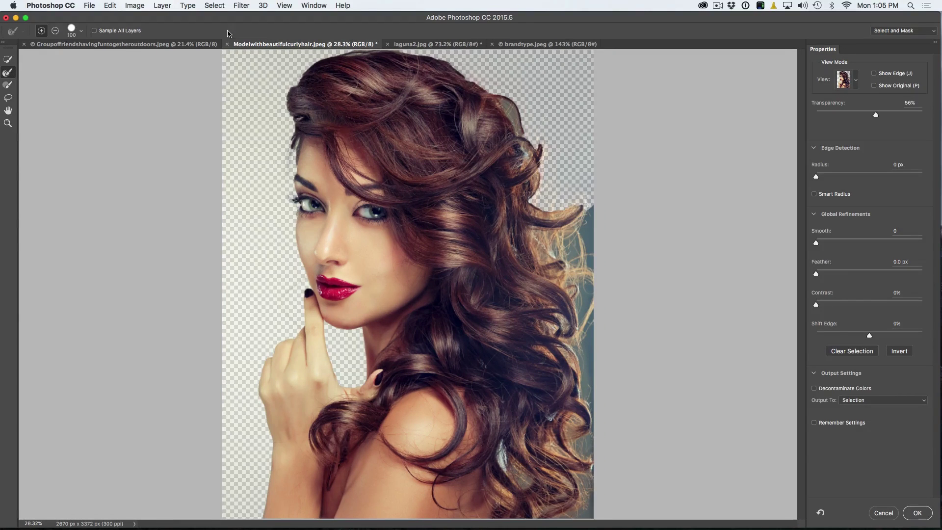
# - Set the Select and Mask preview transparency to 100% to show the cutout on checkerboard
pyautogui.click(856, 78)
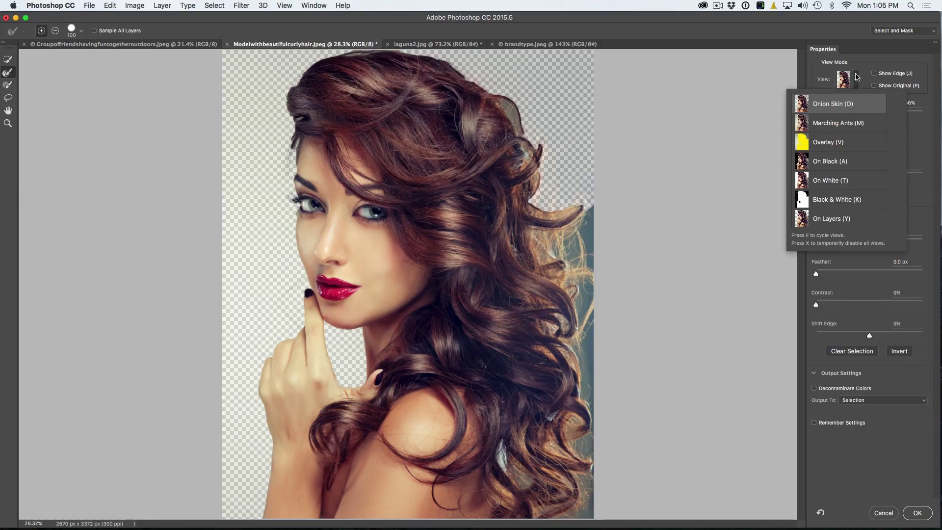
pyautogui.click(878, 53)
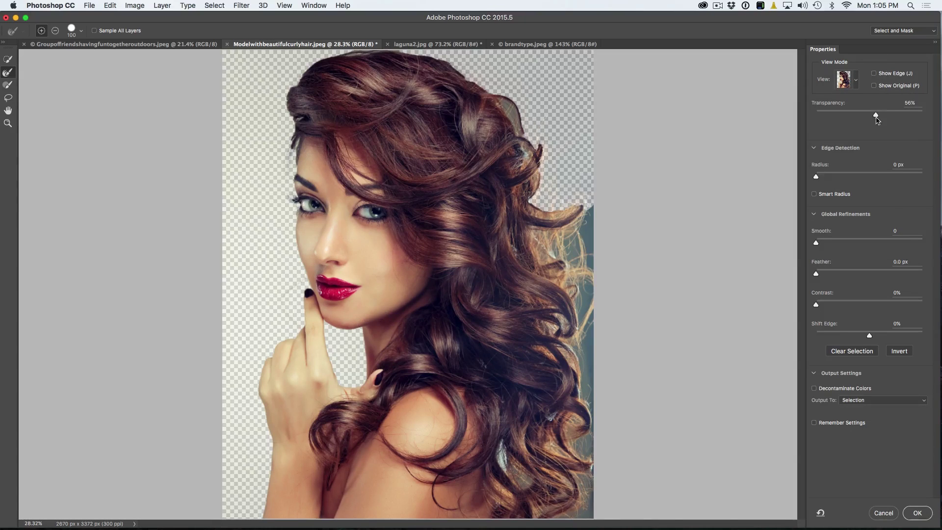
pyautogui.moveTo(876, 116); pyautogui.dragTo(812, 121)
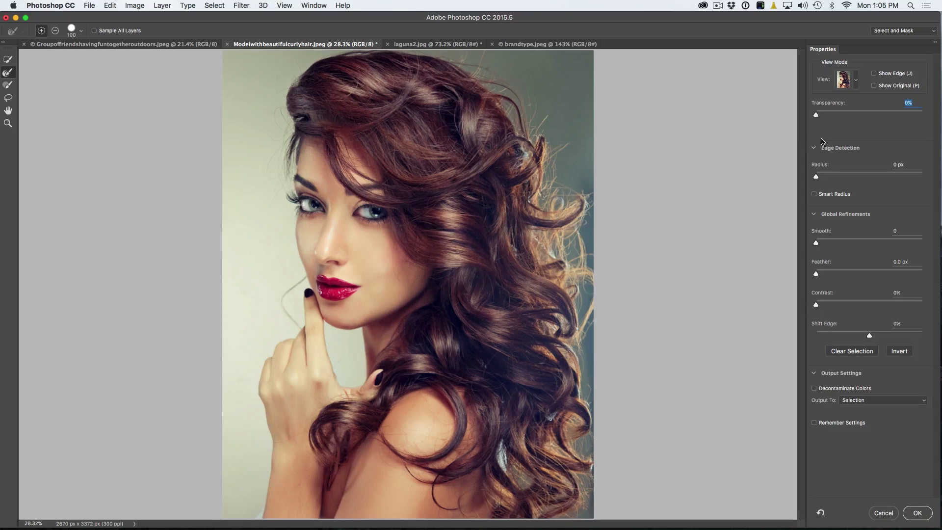
pyautogui.moveTo(816, 116); pyautogui.dragTo(858, 124)
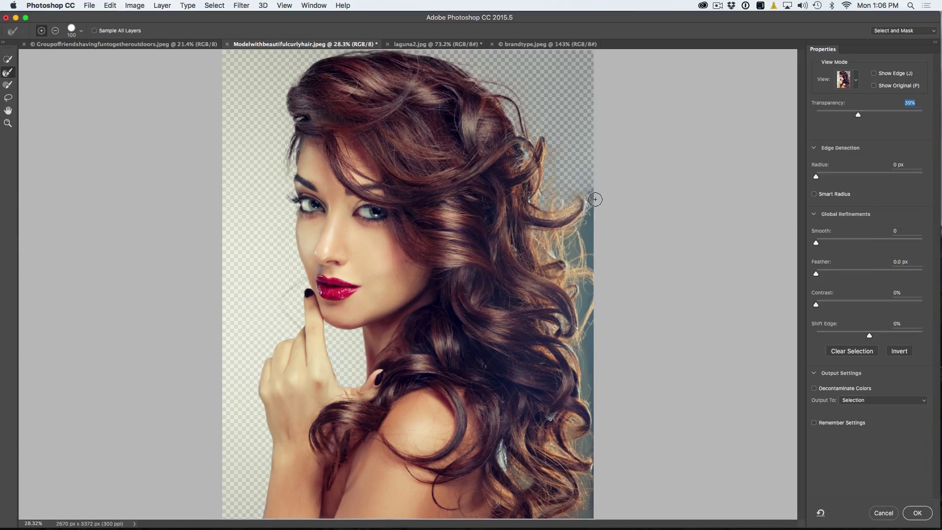
# - Refine the right hair wisps, then set preview transparency to 92% and brush size to 70
pyautogui.moveTo(595, 199)
pyautogui.mouseDown()
pyautogui.moveTo(563, 246)
pyautogui.moveTo(579, 258)
pyautogui.moveTo(587, 210)
pyautogui.moveTo(581, 284)
pyautogui.mouseUp()
pyautogui.moveTo(584, 315)
pyautogui.mouseDown()
pyautogui.moveTo(588, 464)
pyautogui.moveTo(582, 442)
pyautogui.moveTo(598, 461)
pyautogui.moveTo(580, 485)
pyautogui.moveTo(593, 494)
pyautogui.moveTo(581, 515)
pyautogui.moveTo(559, 519)
pyautogui.moveTo(600, 505)
pyautogui.moveTo(557, 480)
pyautogui.moveTo(525, 482)
pyautogui.moveTo(508, 432)
pyautogui.moveTo(511, 476)
pyautogui.moveTo(511, 435)
pyautogui.moveTo(560, 416)
pyautogui.moveTo(562, 314)
pyautogui.moveTo(562, 344)
pyautogui.moveTo(584, 374)
pyautogui.moveTo(551, 329)
pyautogui.moveTo(547, 302)
pyautogui.moveTo(571, 240)
pyautogui.mouseUp()
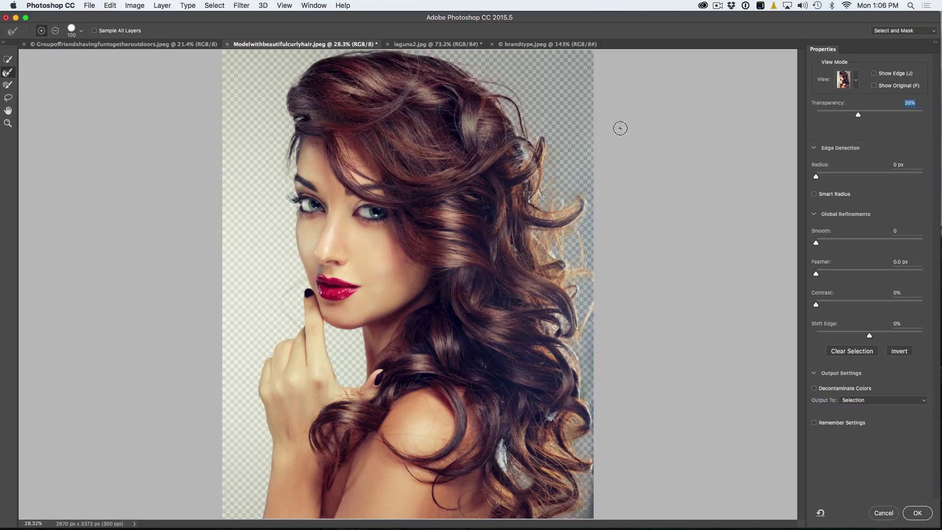
pyautogui.moveTo(858, 115); pyautogui.dragTo(915, 116)
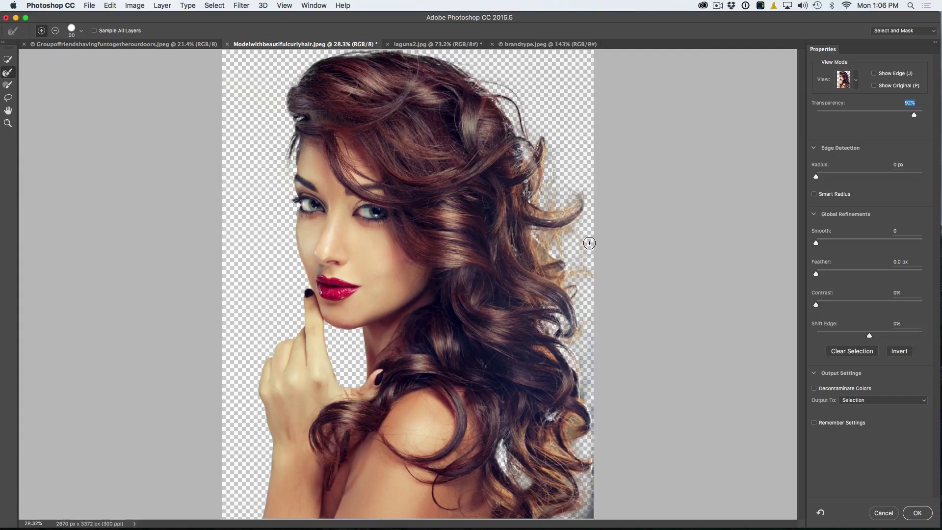
pyautogui.press('[')
pyautogui.press('[')
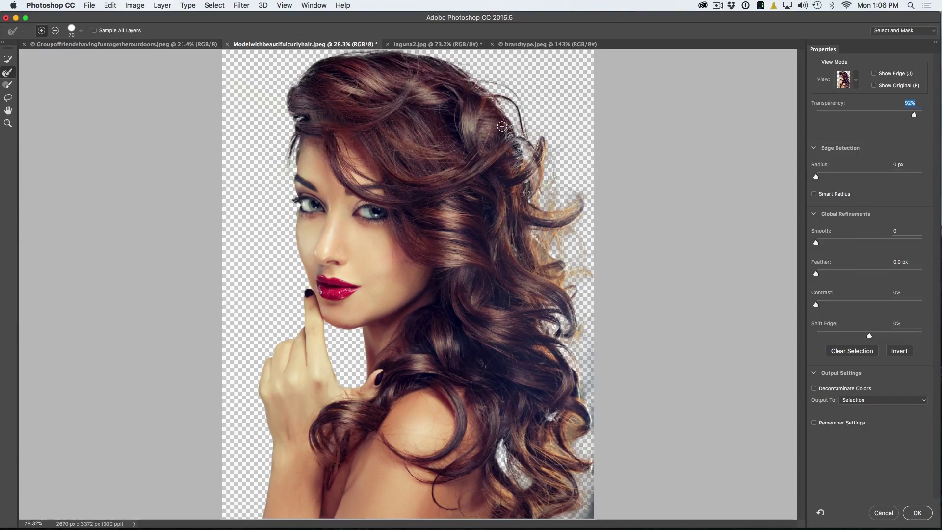
# - Output the cutout as a New Layer with Layer Mask with Decontaminate Colors on
pyautogui.click(866, 400)
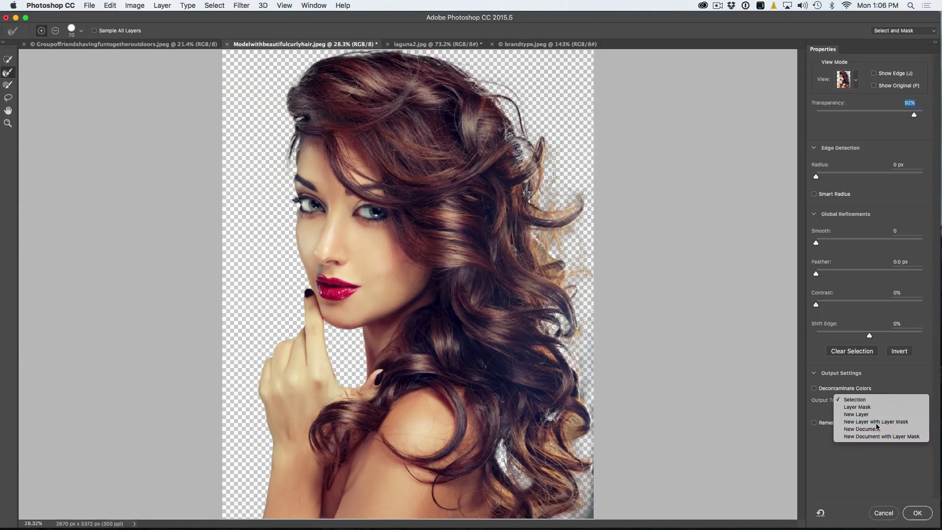
pyautogui.click(875, 421)
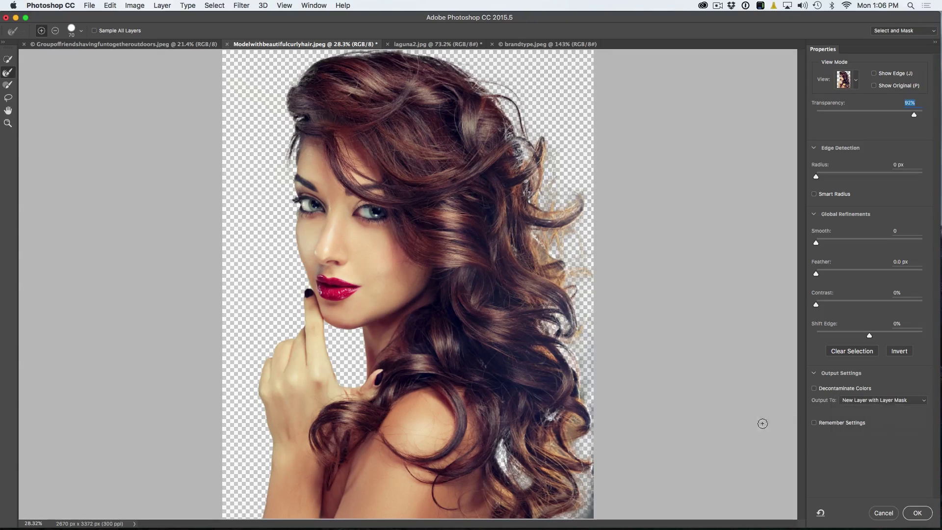
pyautogui.click(814, 389)
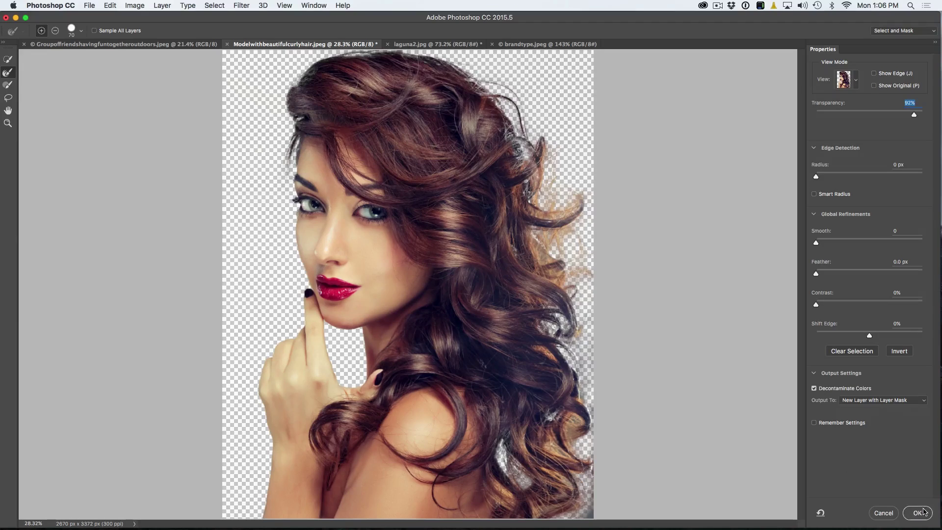
pyautogui.press('Return')
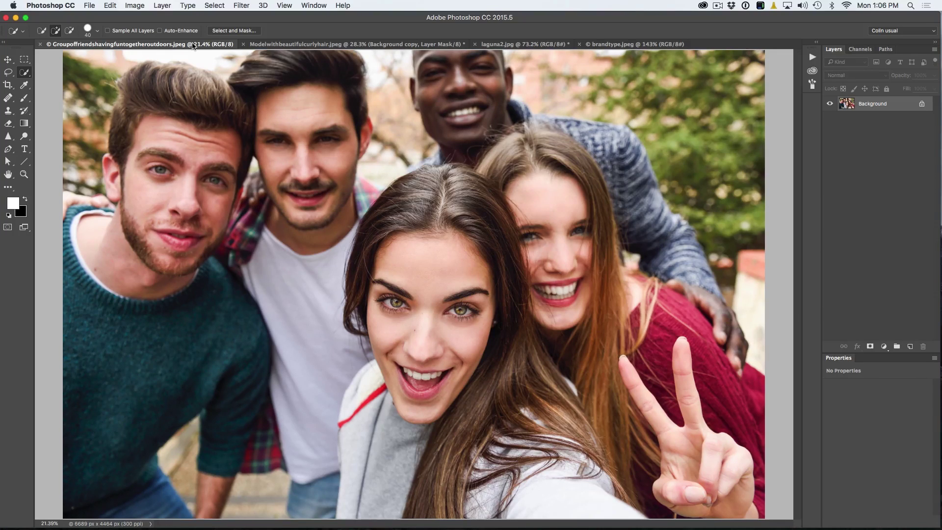
# - Switch to the Move tool and view the group photo in full-screen mode
pyautogui.click(6, 59)
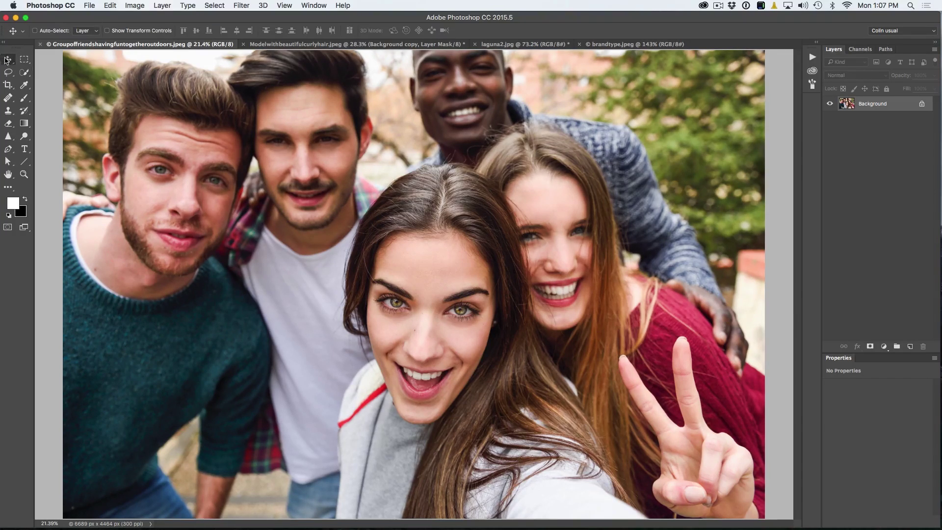
pyautogui.click(213, 4)
pyautogui.moveTo(241, 5)
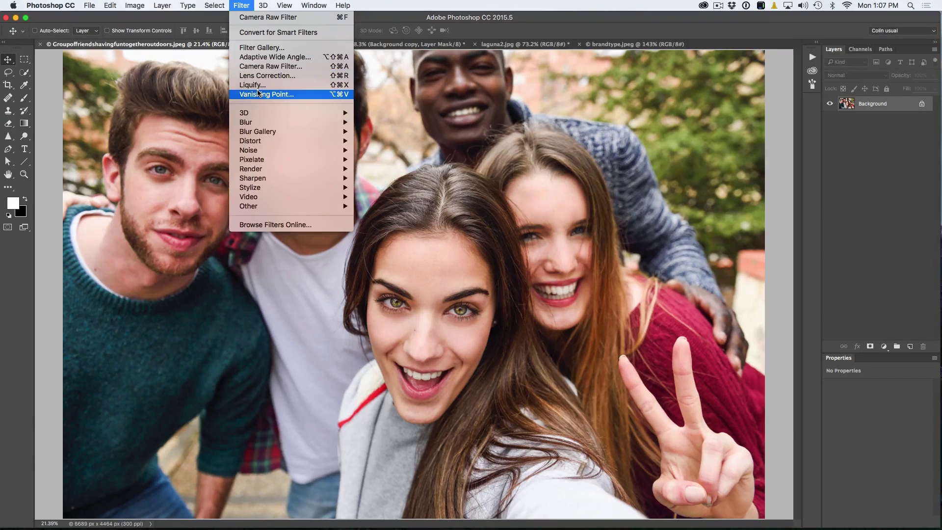
pyautogui.press('Escape')
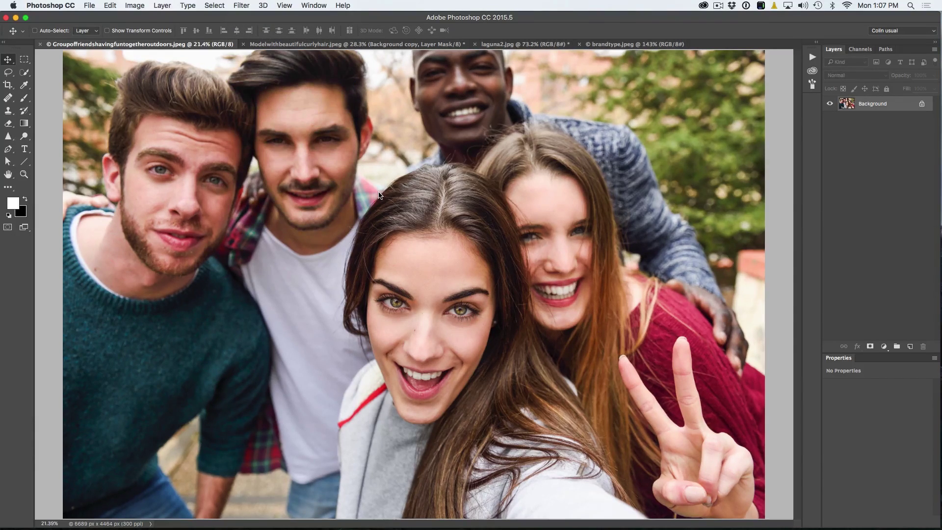
pyautogui.press('f')
# - Open Liquify on the group photo, keeping Face #1 selected for face-aware edits
pyautogui.press('super+shift+x')
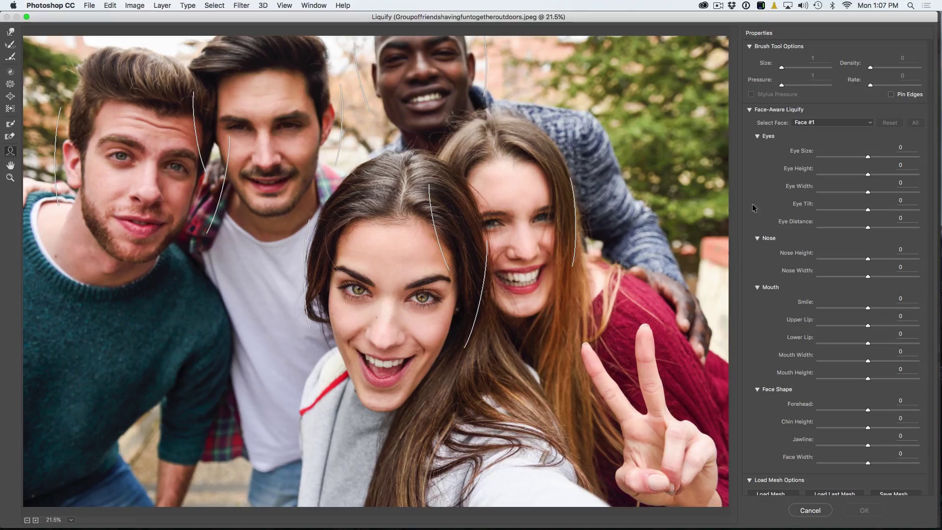
pyautogui.click(804, 122)
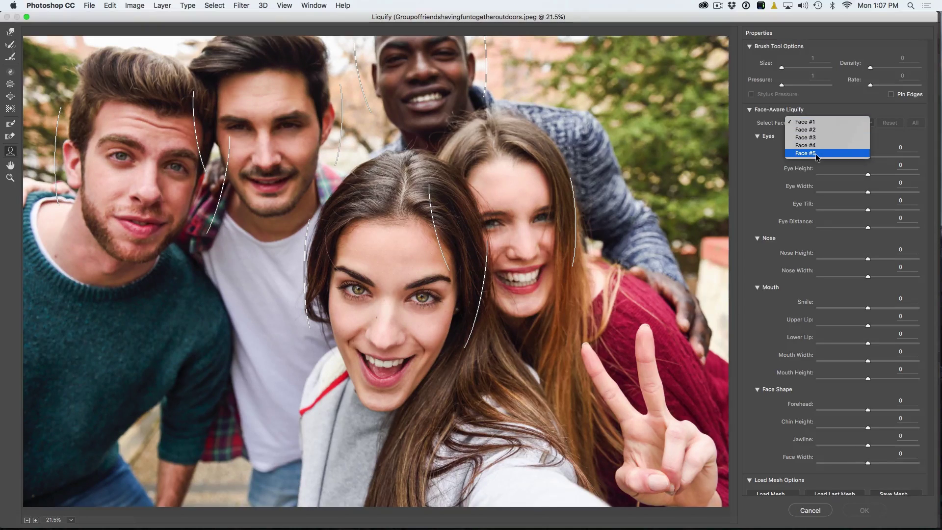
pyautogui.click(867, 77)
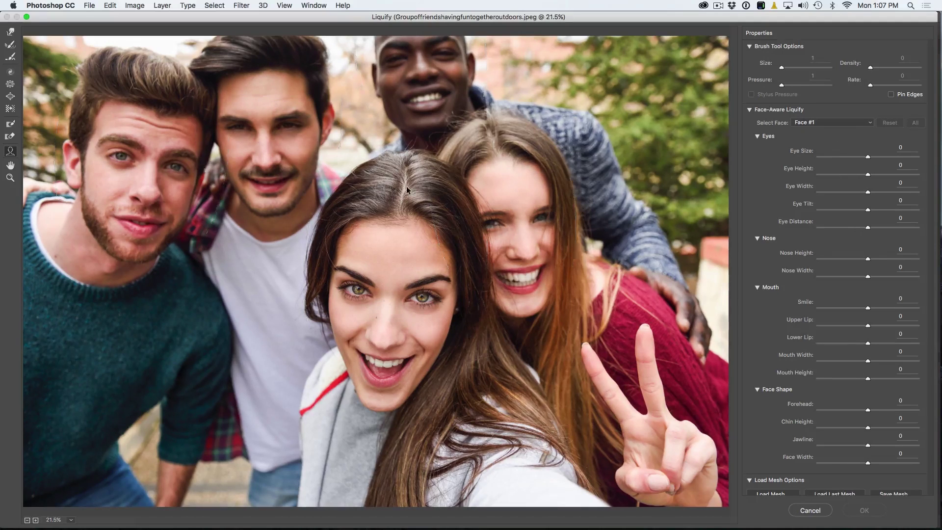
pyautogui.moveTo(393, 206)
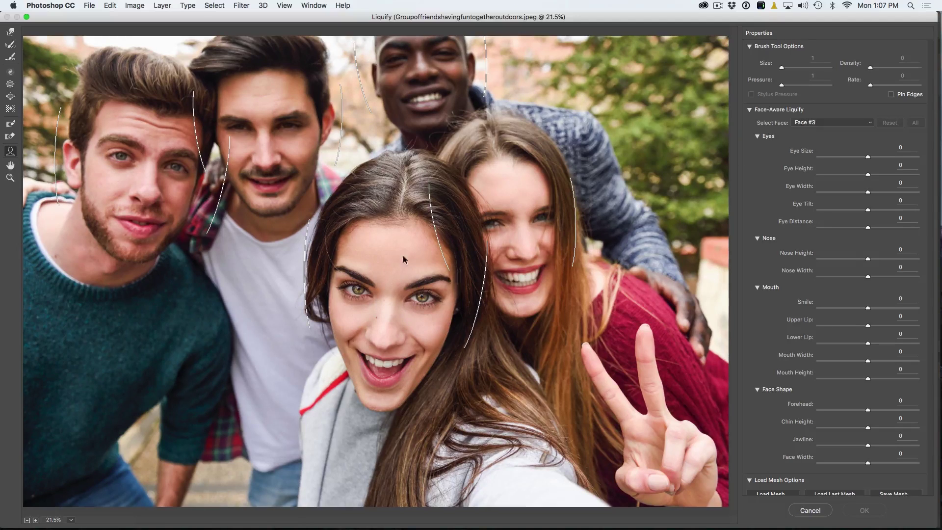
# - Reshape the central woman's face: eye width 68, eye tilt -42, smile 100, raised chin
pyautogui.moveTo(869, 158); pyautogui.dragTo(864, 158)
pyautogui.moveTo(435, 299)
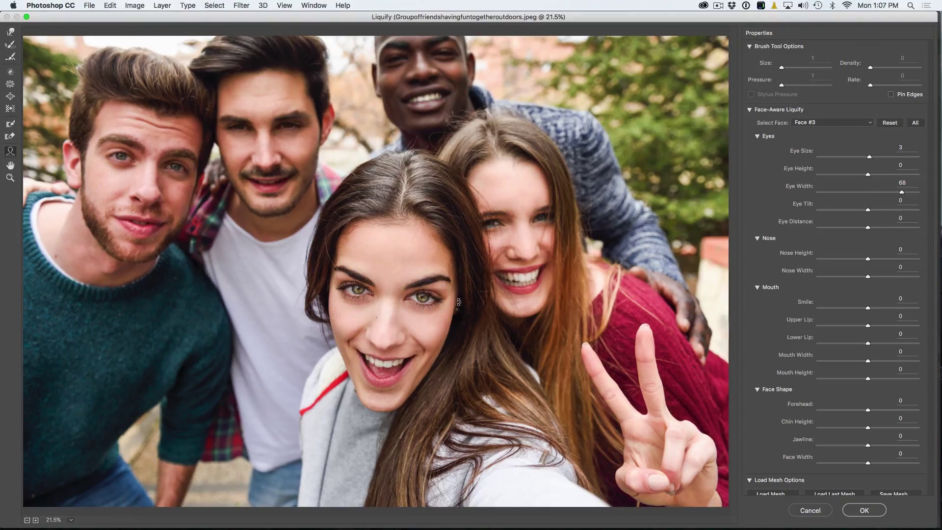
pyautogui.moveTo(459, 301); pyautogui.dragTo(451, 296)
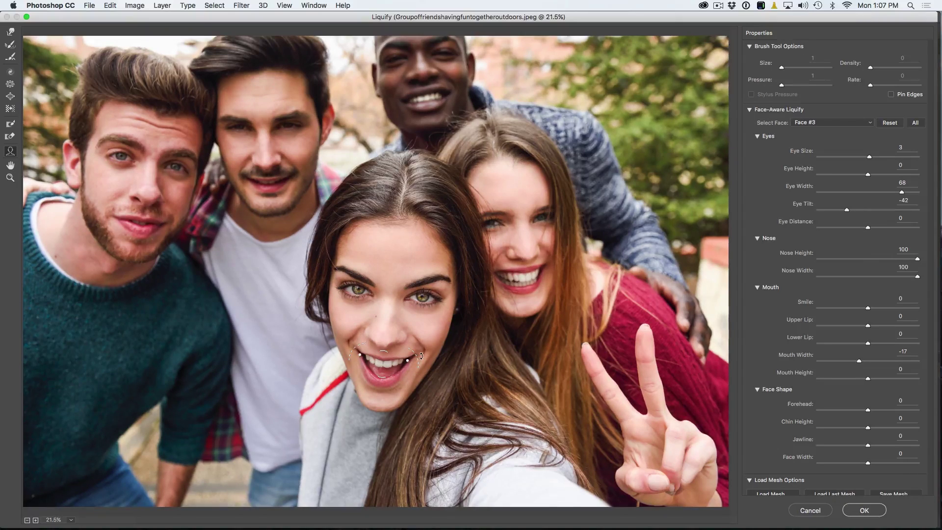
pyautogui.moveTo(416, 353); pyautogui.dragTo(418, 338)
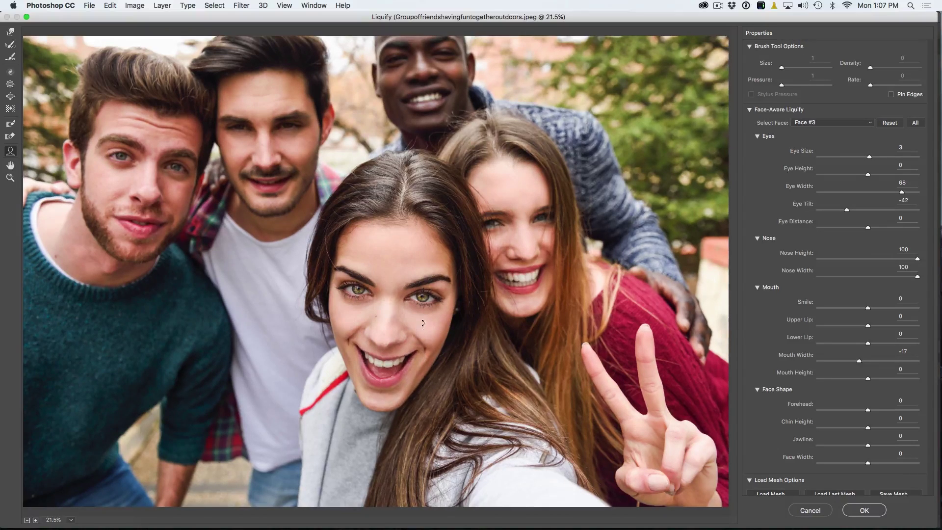
pyautogui.moveTo(382, 403)
pyautogui.mouseDown()
pyautogui.moveTo(381, 393)
pyautogui.moveTo(378, 406)
pyautogui.mouseUp()
pyautogui.moveTo(166, 161)
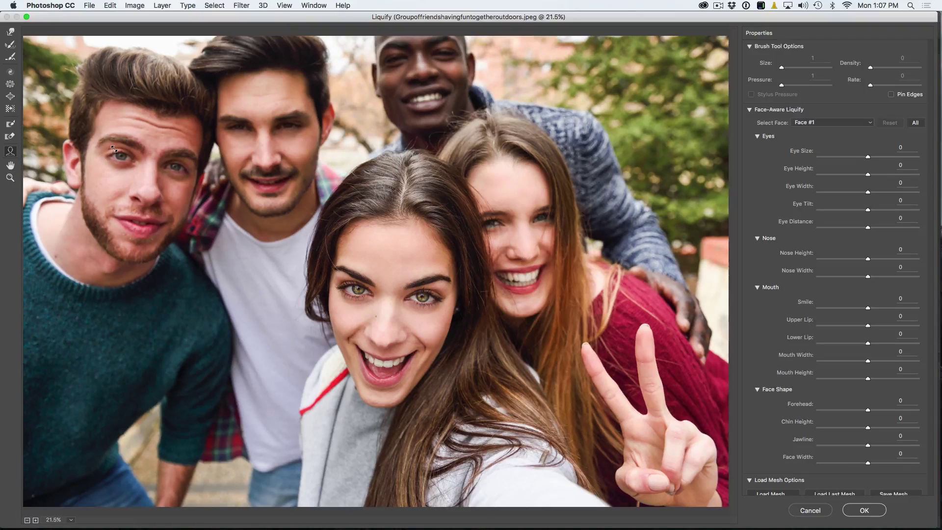
# - Shrink and tilt the left man's eyes, raise his nose, narrow his mouth, then apply and compare
pyautogui.moveTo(113, 148); pyautogui.dragTo(90, 168)
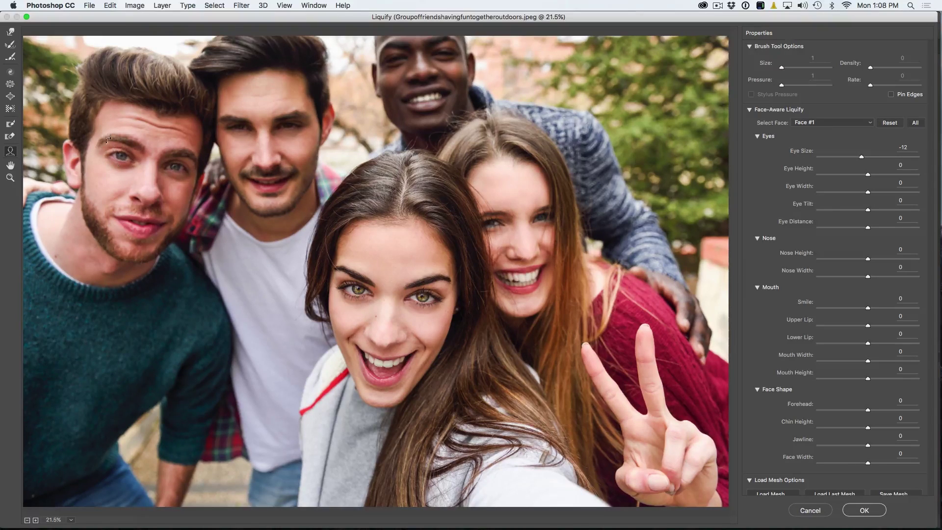
pyautogui.moveTo(99, 154); pyautogui.dragTo(97, 162)
pyautogui.moveTo(150, 175); pyautogui.dragTo(147, 193)
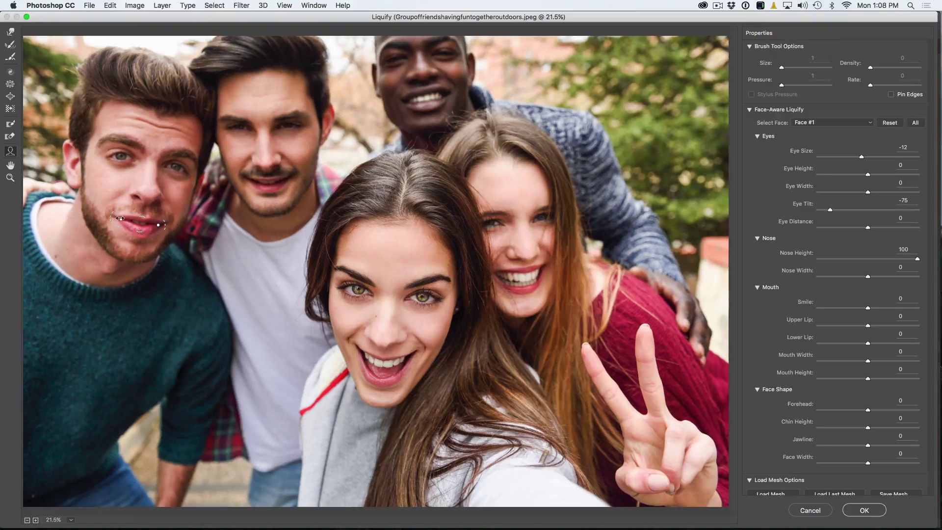
pyautogui.moveTo(116, 221); pyautogui.dragTo(172, 228)
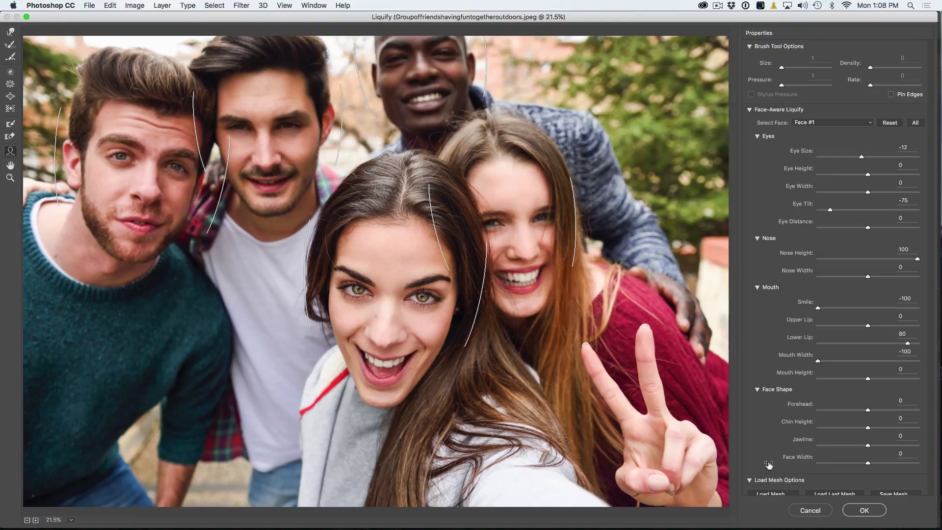
pyautogui.click(864, 510)
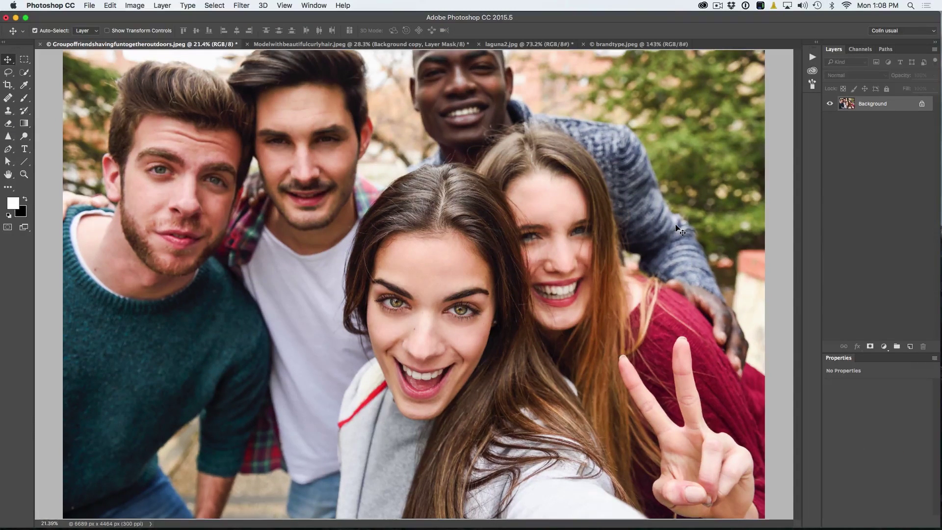
pyautogui.press('super+z')
pyautogui.press('super+z')
pyautogui.press('super+z')
pyautogui.press('super+z')
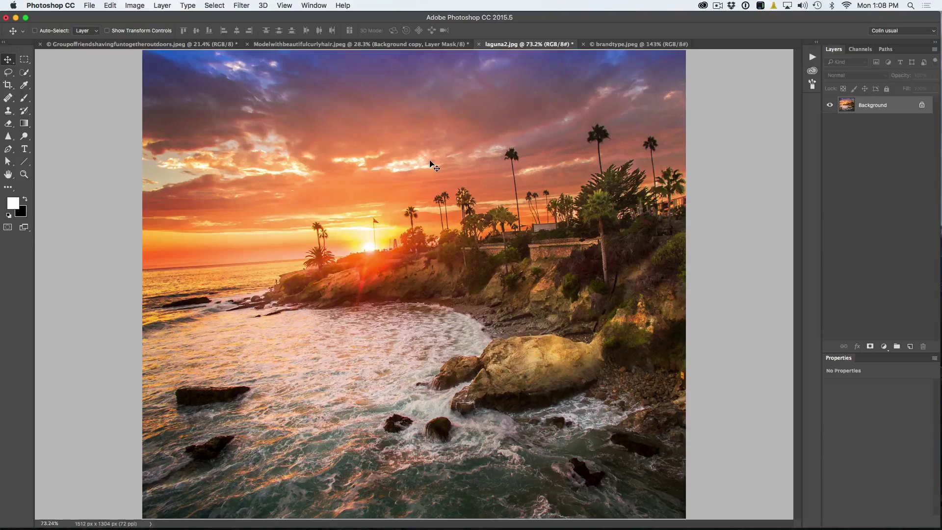
# - Level the sunset photo's tilted horizon by drawing a Crop tool Straighten line
pyautogui.scroll(-1, 427, 163)
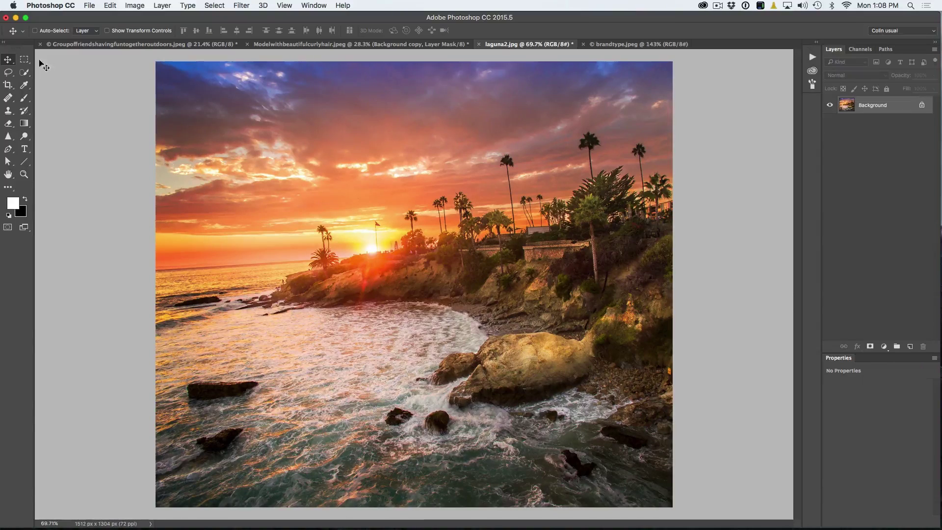
pyautogui.click(9, 85)
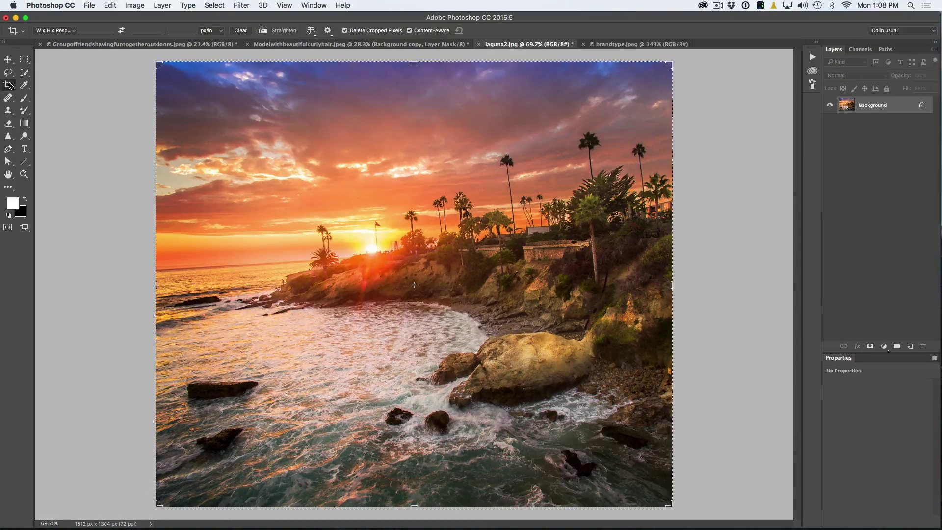
pyautogui.click(264, 30)
pyautogui.moveTo(162, 272); pyautogui.dragTo(624, 236)
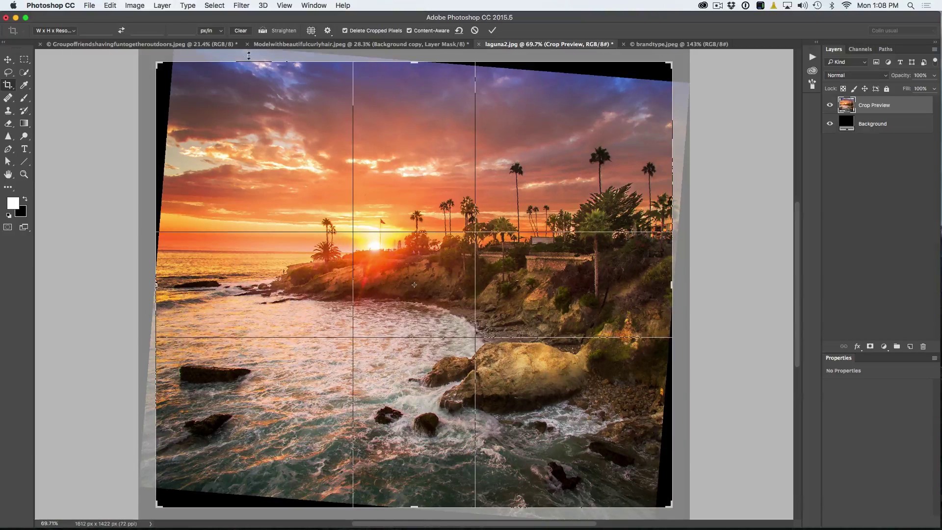
# - Keep Content-Aware corner filling enabled, undoing an extra rotation of the photo
pyautogui.click(410, 31)
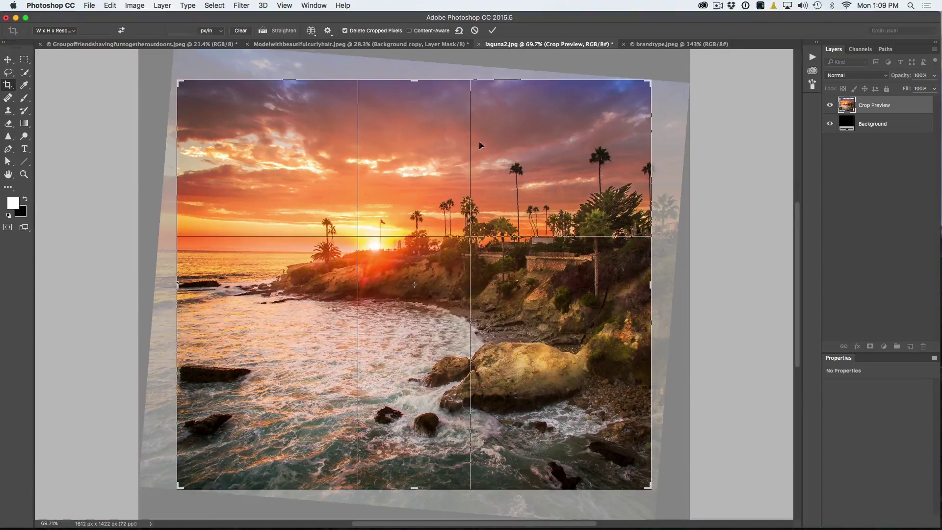
pyautogui.click(411, 31)
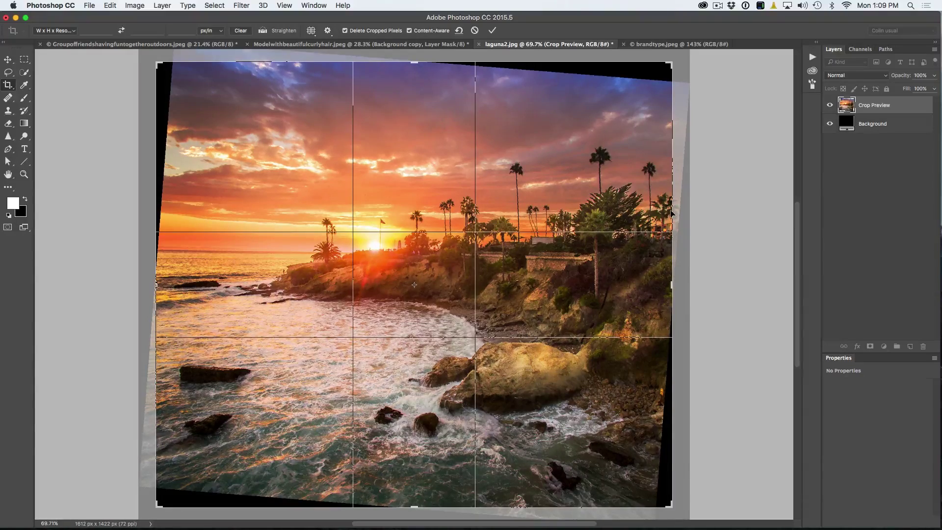
pyautogui.moveTo(697, 206); pyautogui.dragTo(688, 259)
pyautogui.press('super+z')
# - Widen the crop toward the right edge and commit it at 1559 x 1304 px
pyautogui.moveTo(672, 284); pyautogui.dragTo(679, 283)
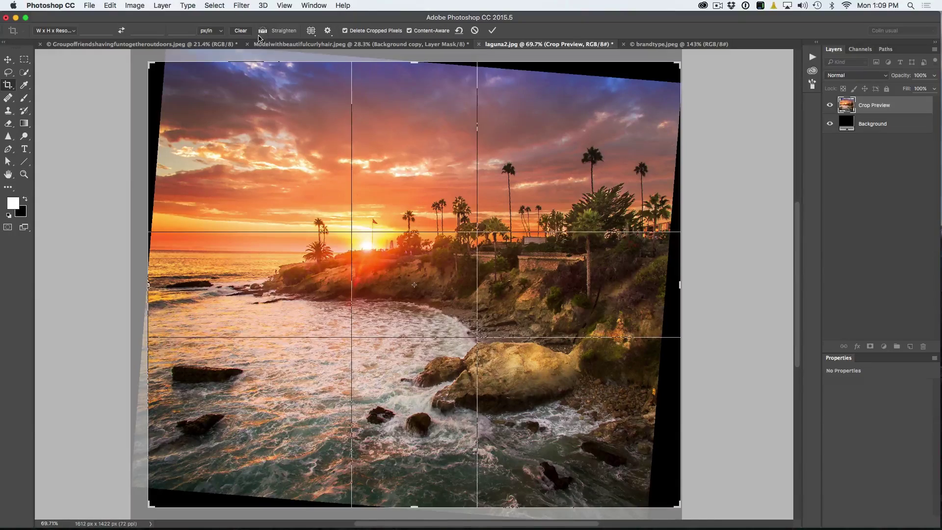
pyautogui.press('Return')
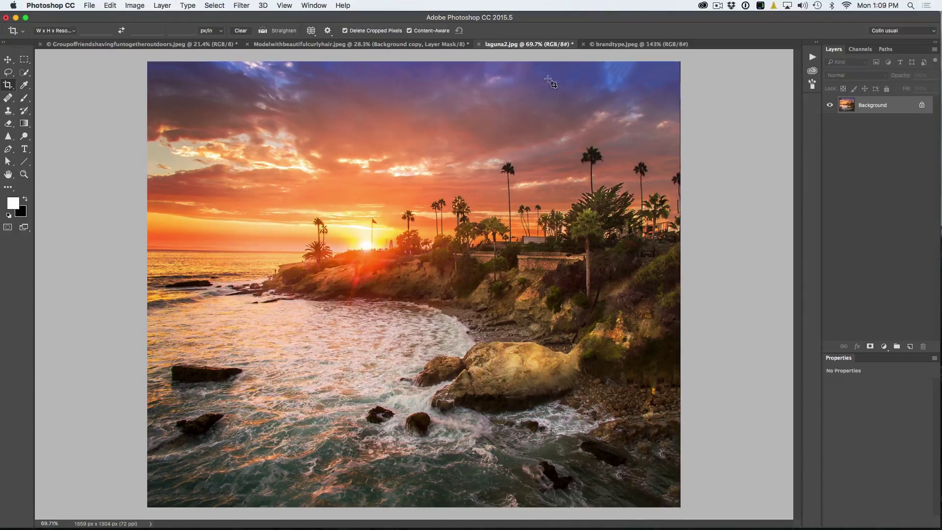
pyautogui.click(8, 59)
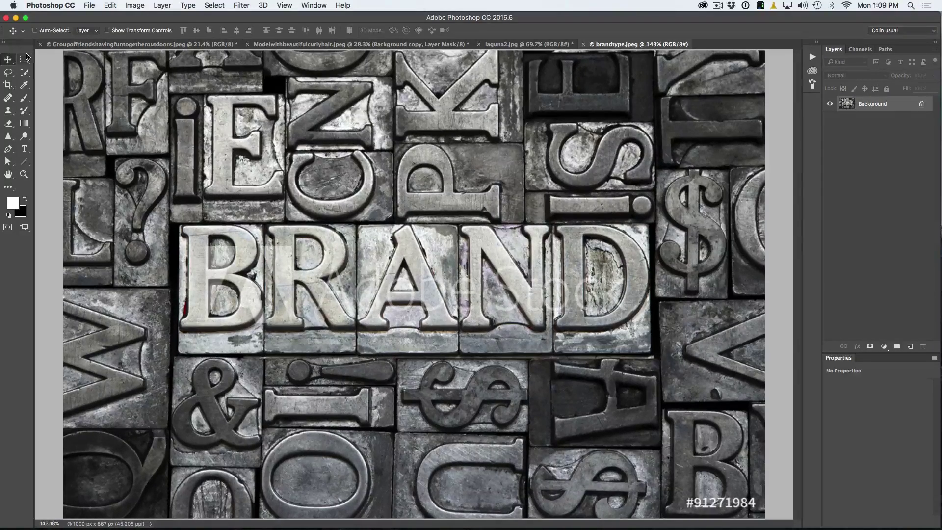
# - Draw a rectangular marquee around the BRAND letter blocks
pyautogui.click(24, 59)
pyautogui.moveTo(180, 223); pyautogui.dragTo(651, 334)
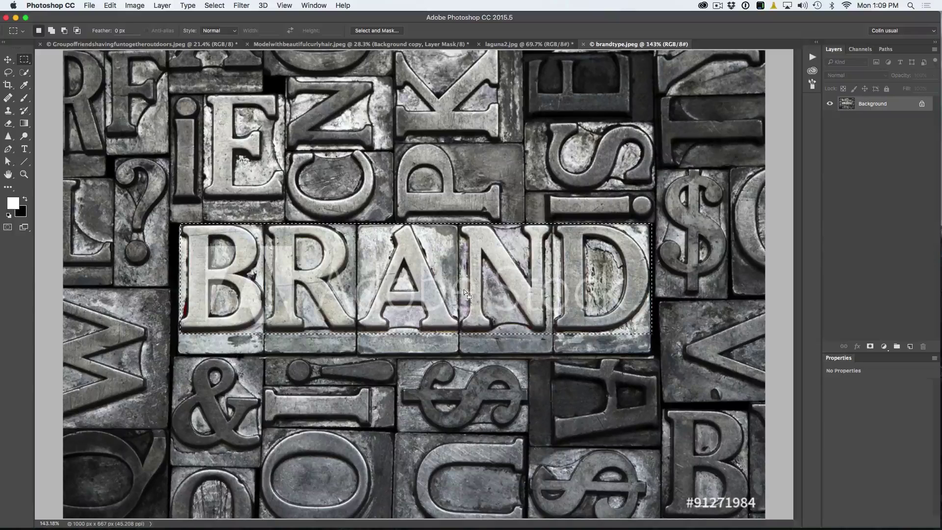
# - Run Match Font on the BRAND lettering with the sample framing only the letter A
pyautogui.click(188, 4)
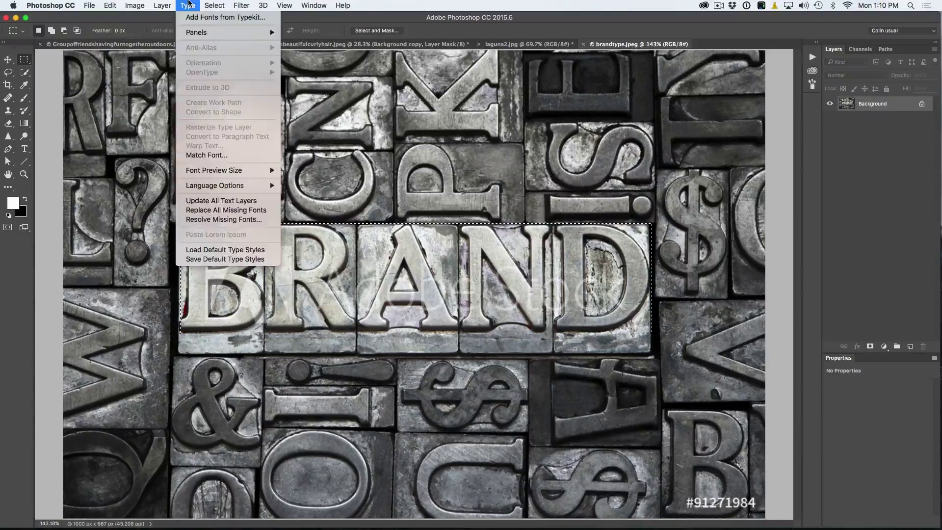
pyautogui.click(219, 155)
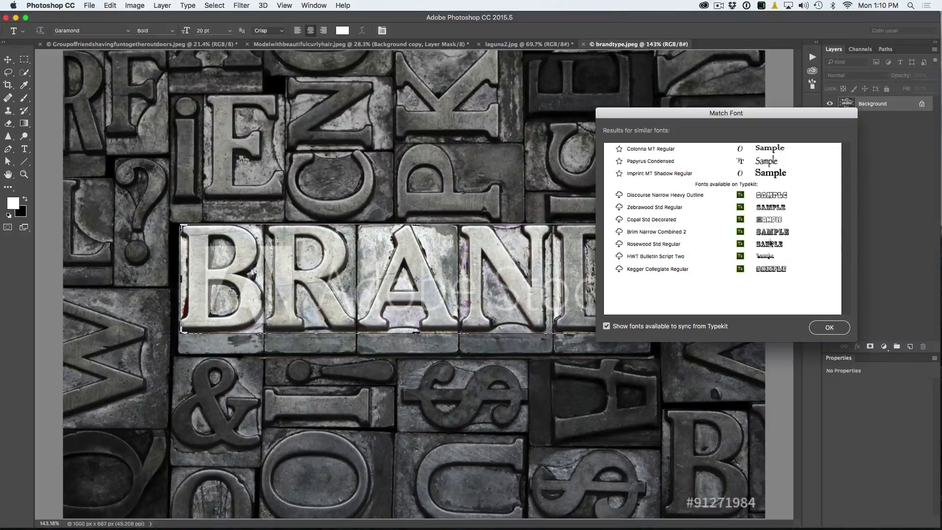
pyautogui.moveTo(681, 115); pyautogui.dragTo(737, 128)
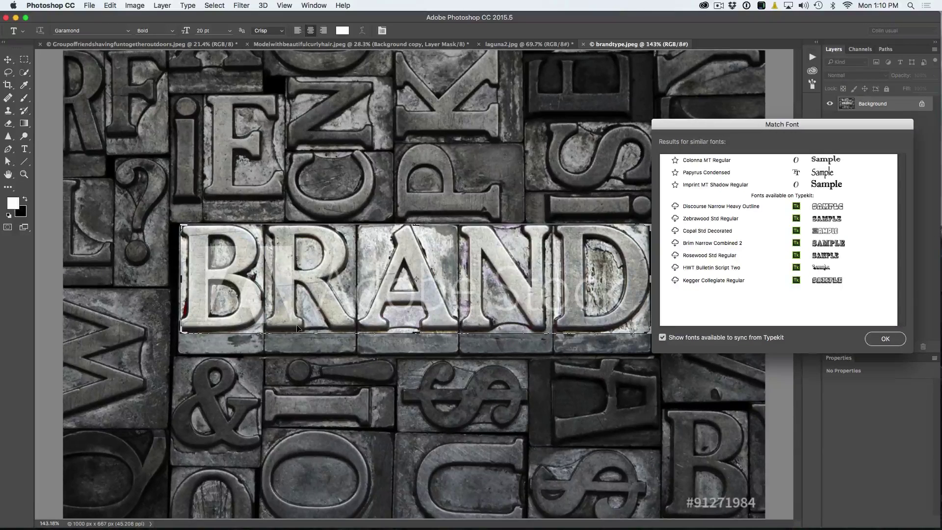
pyautogui.moveTo(180, 279); pyautogui.dragTo(357, 279)
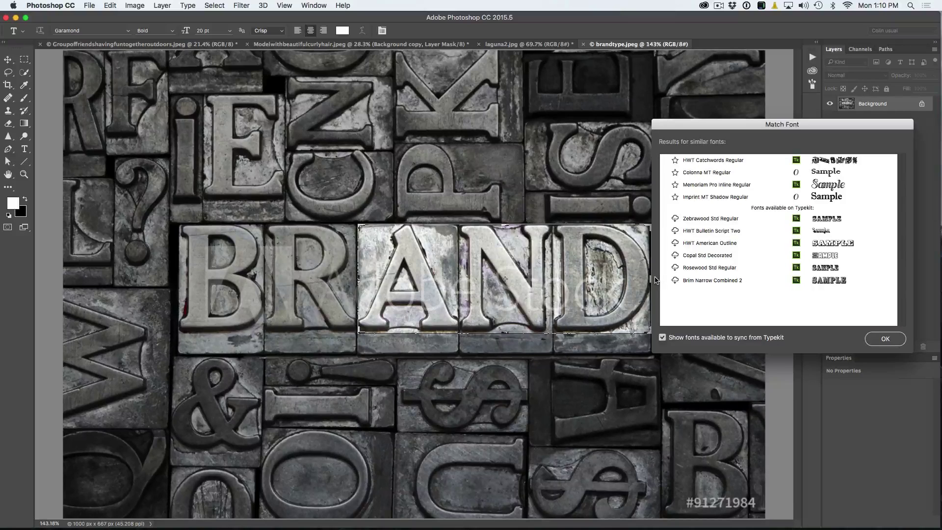
pyautogui.moveTo(651, 278); pyautogui.dragTo(458, 283)
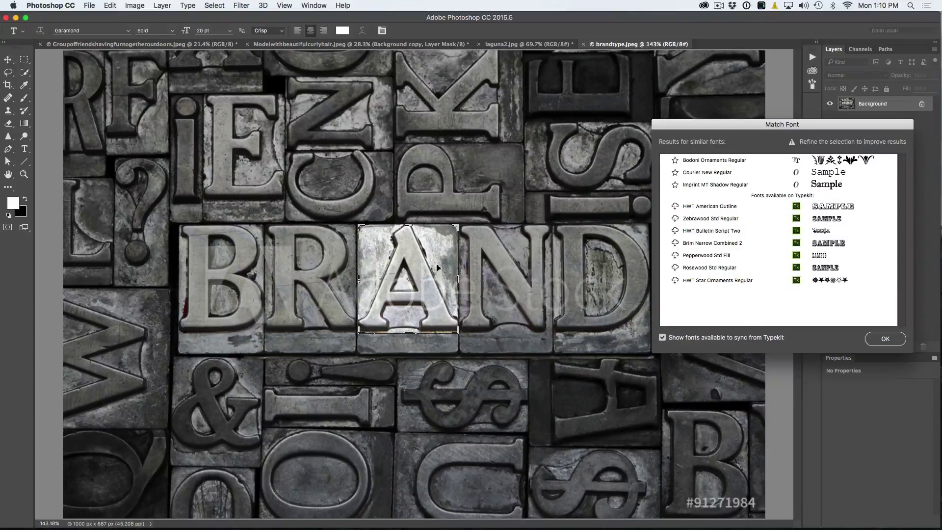
pyautogui.moveTo(409, 330); pyautogui.dragTo(410, 328)
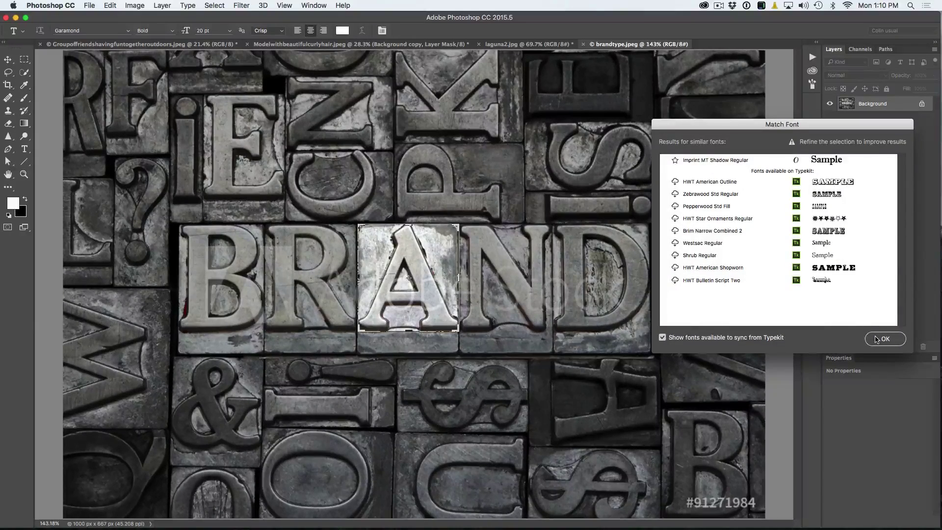
pyautogui.click(877, 339)
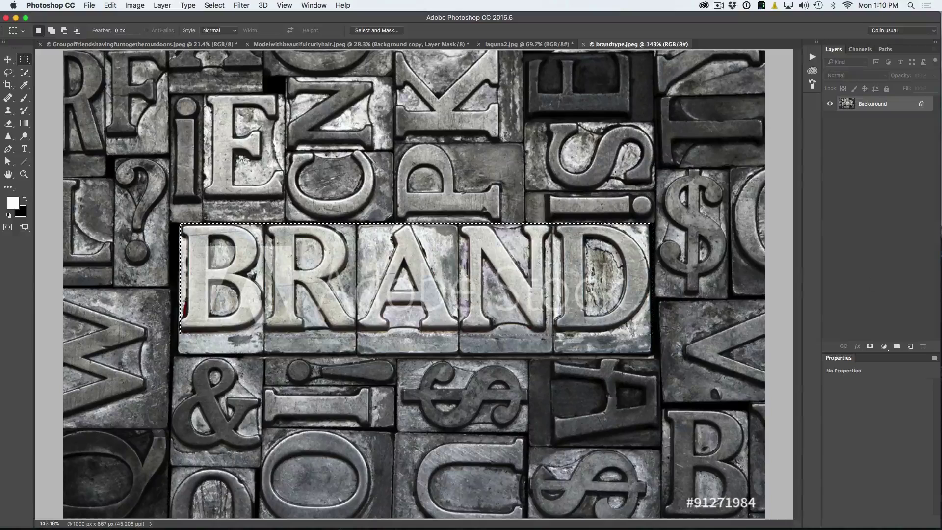
# - With the Type tool, search the font field for 'Imp' and set the font to Imprint MT Shadow
pyautogui.click(23, 150)
pyautogui.click(118, 30)
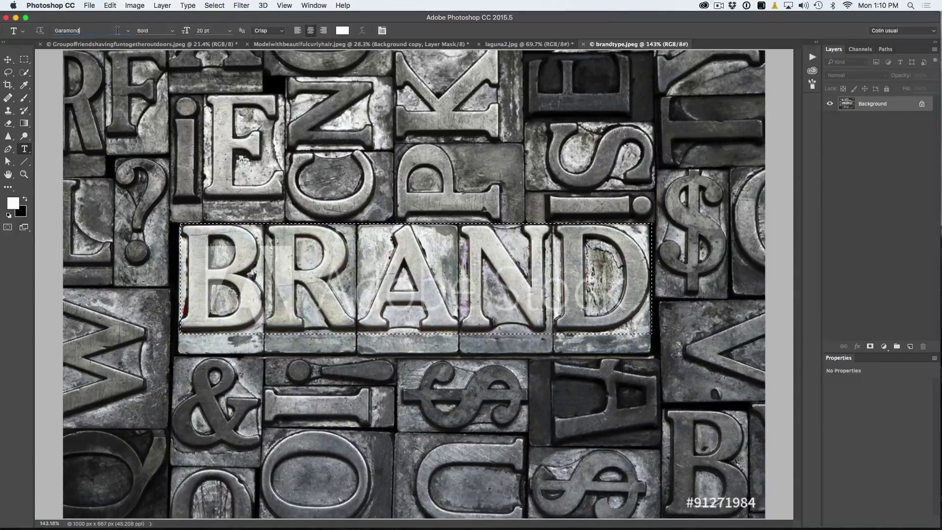
pyautogui.press('BackSpace')
pyautogui.press('BackSpace')
pyautogui.press('BackSpace')
pyautogui.press('BackSpace')
pyautogui.press('BackSpace')
pyautogui.press('BackSpace')
pyautogui.press('BackSpace')
pyautogui.press('BackSpace')
pyautogui.write('lomp')
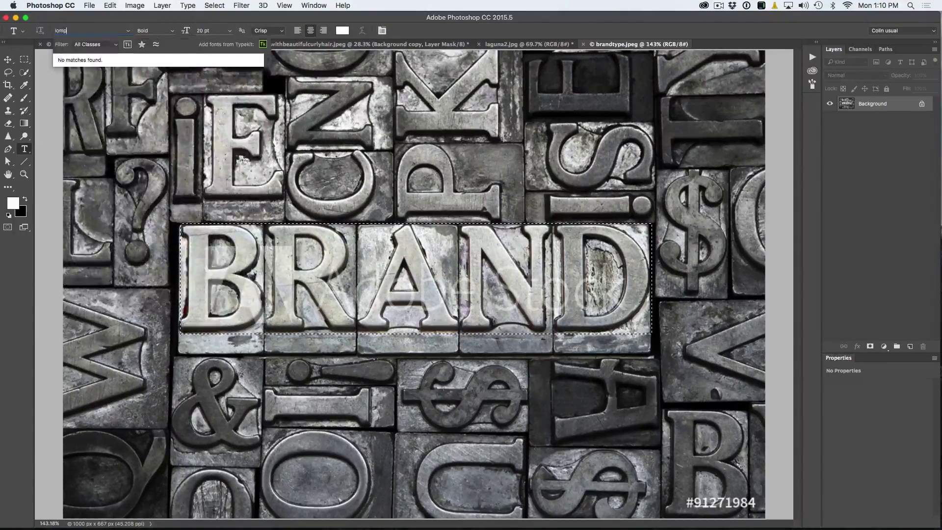
pyautogui.press('BackSpace')
pyautogui.press('BackSpace')
pyautogui.press('BackSpace')
pyautogui.write('m')
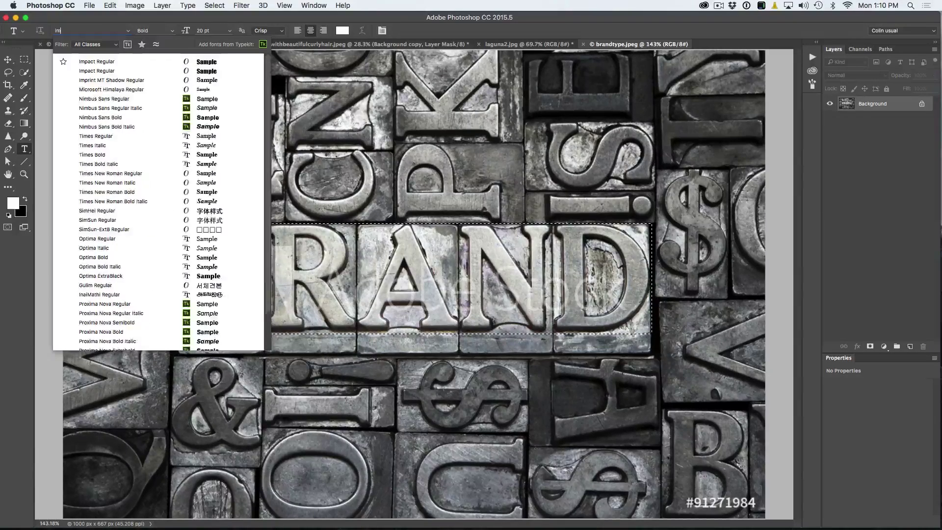
pyautogui.write('p')
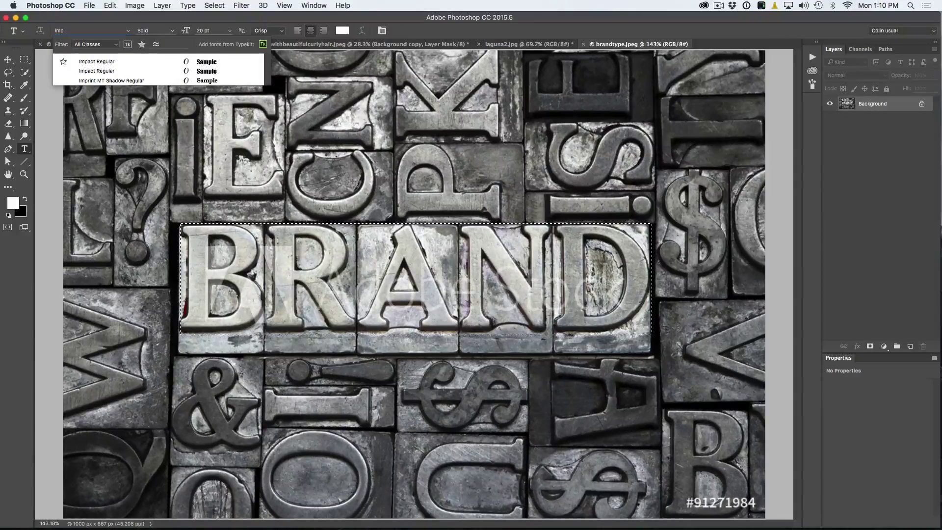
pyautogui.click(95, 79)
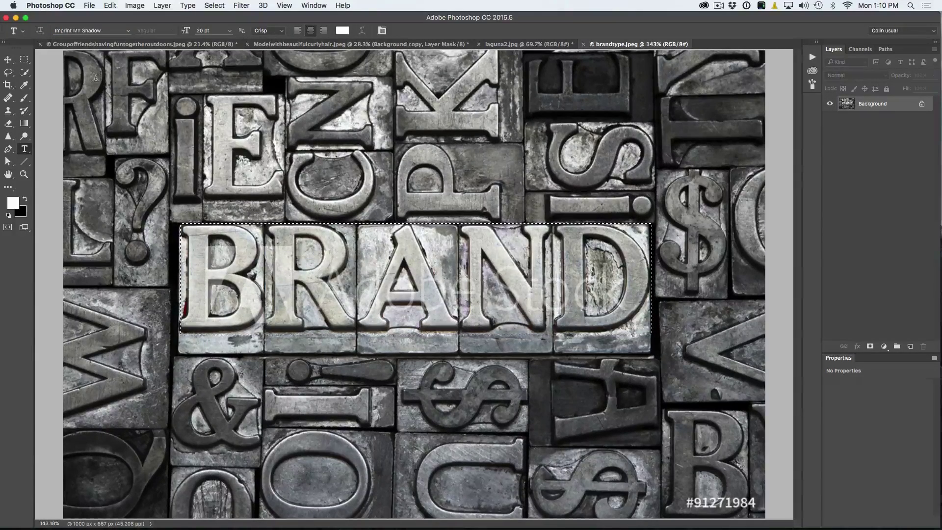
pyautogui.click(111, 31)
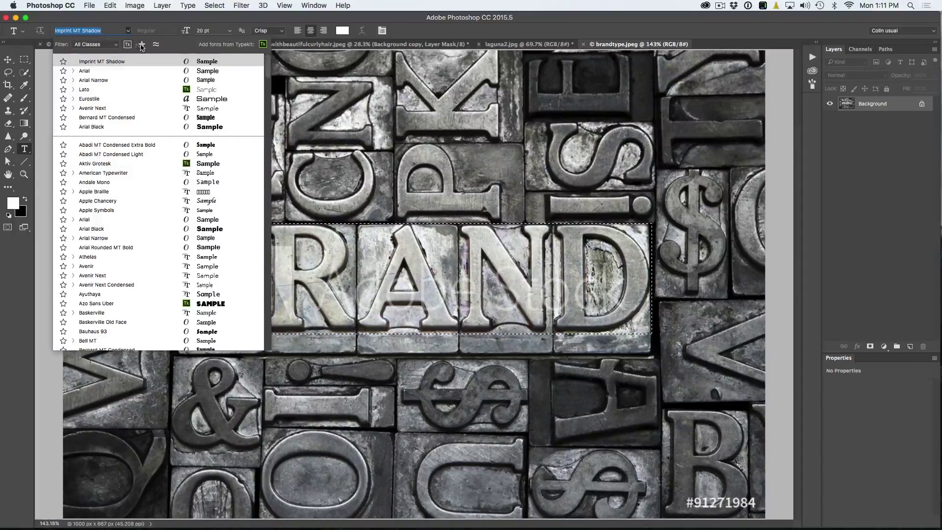
# - Filter the font list to fonts similar to Imprint MT Shadow and choose Hoefler Text Regular
pyautogui.click(156, 44)
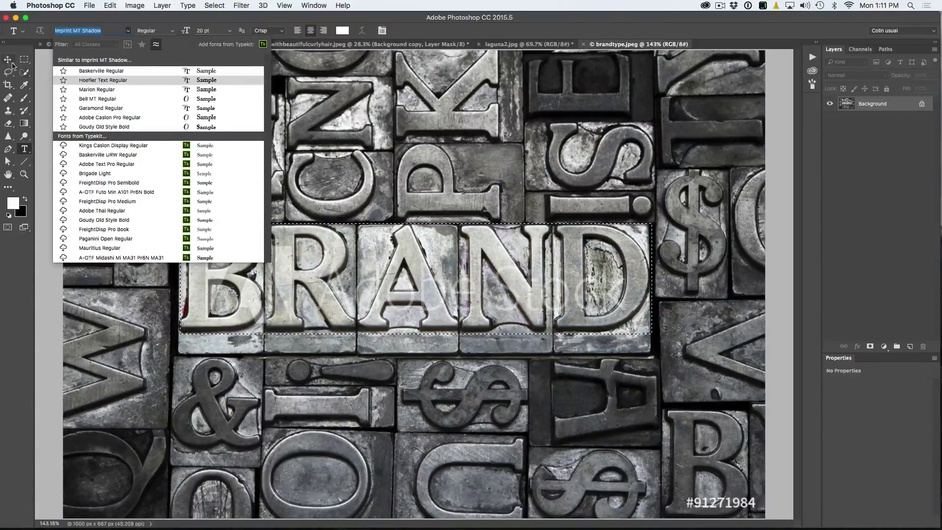
pyautogui.press('Escape')
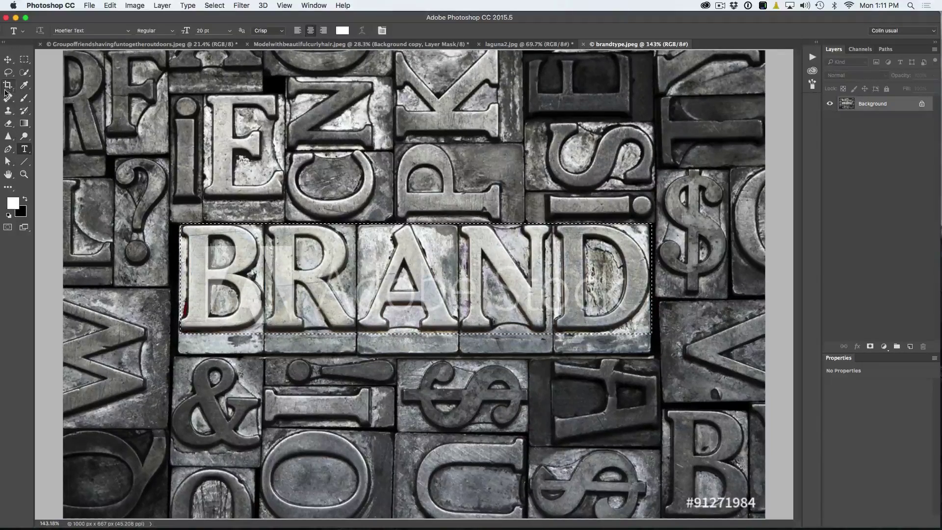
pyautogui.click(8, 98)
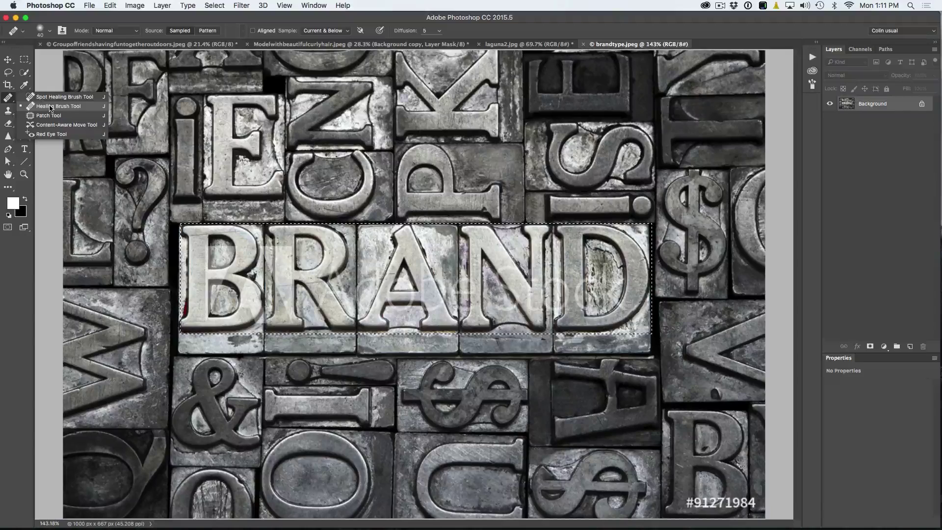
# - Select the Healing Brush Tool and confirm Use Legacy Healing Algorithm stays off in Tools preferences
pyautogui.click(51, 106)
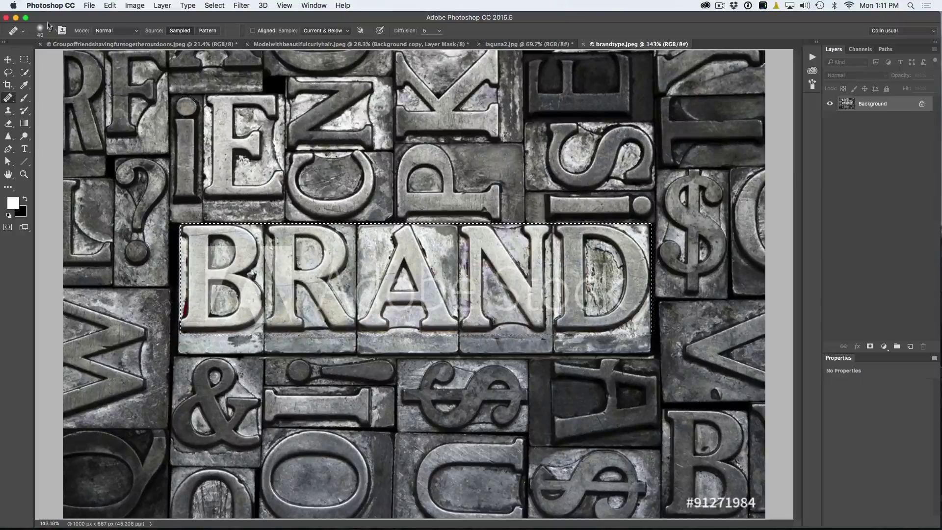
pyautogui.click(49, 5)
pyautogui.moveTo(56, 36)
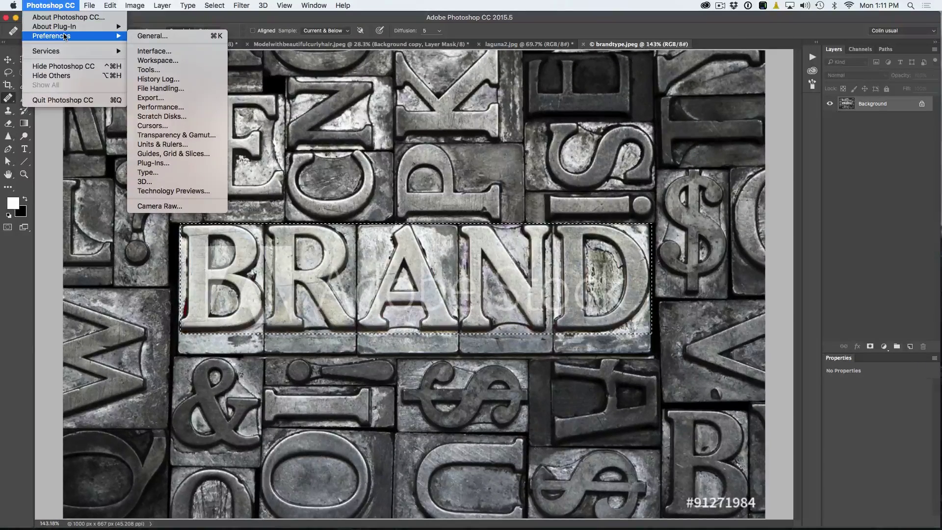
pyautogui.click(148, 69)
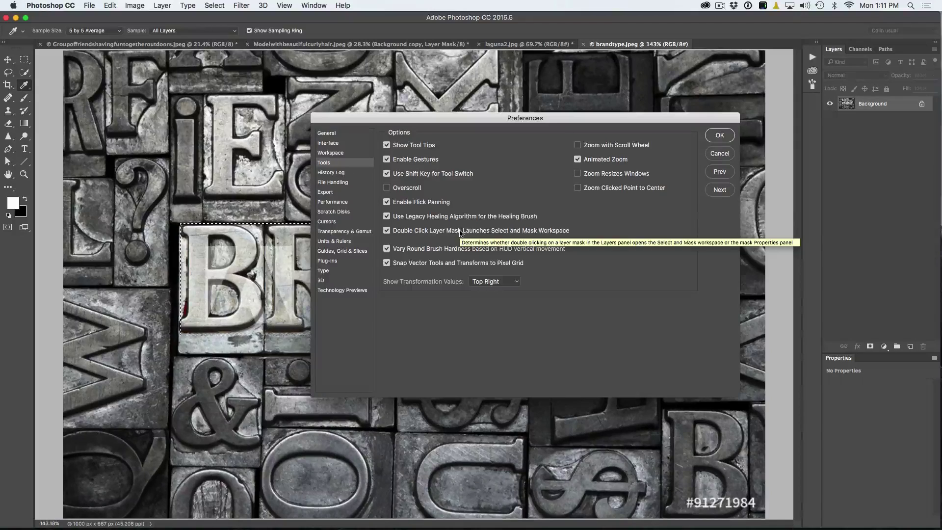
pyautogui.click(720, 136)
pyautogui.press('j')
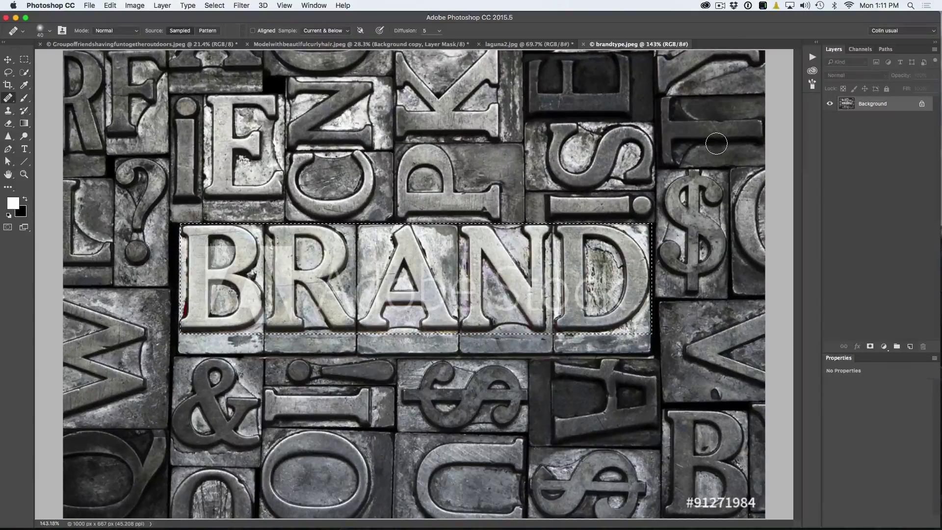